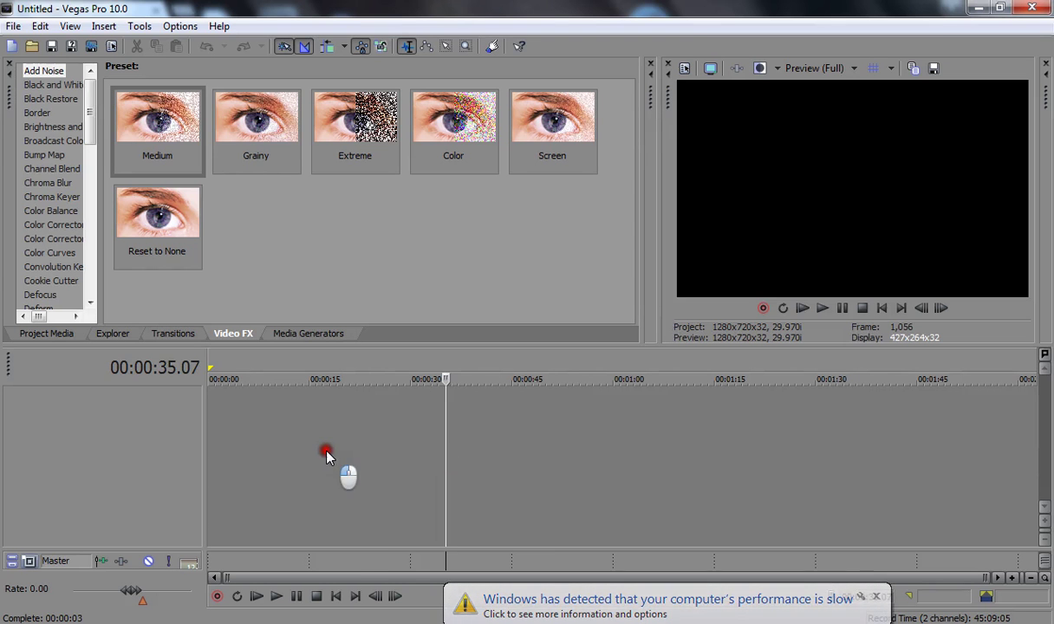
Dismiss the slow-performance warning and set the playhead near the start of the empty timeline.
{"action": "left_click", "coordinate": [875, 596]}
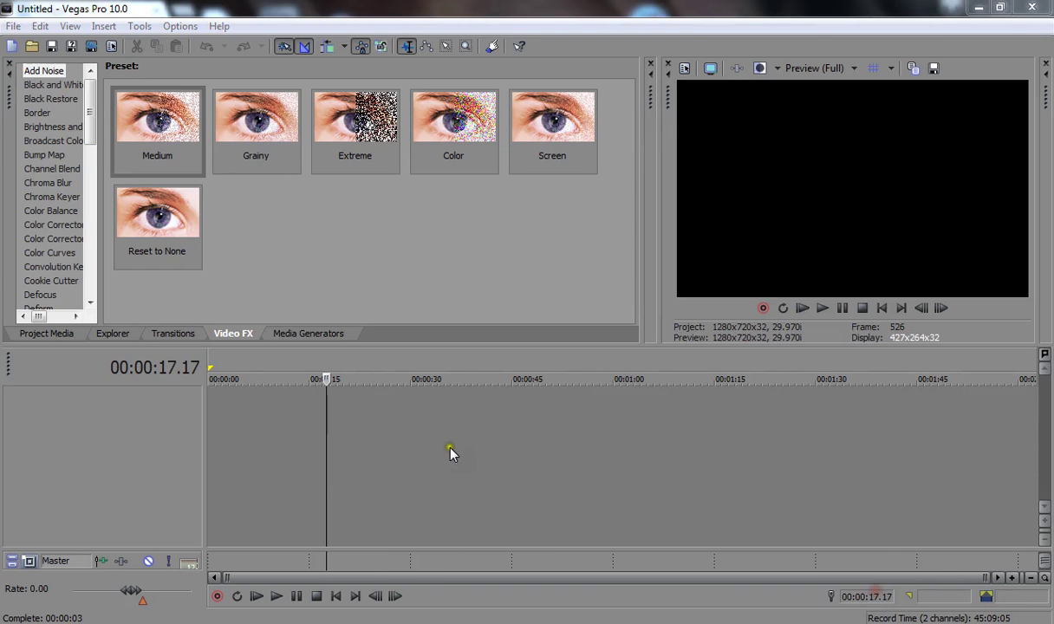
{"action": "left_click", "coordinate": [250, 416]}
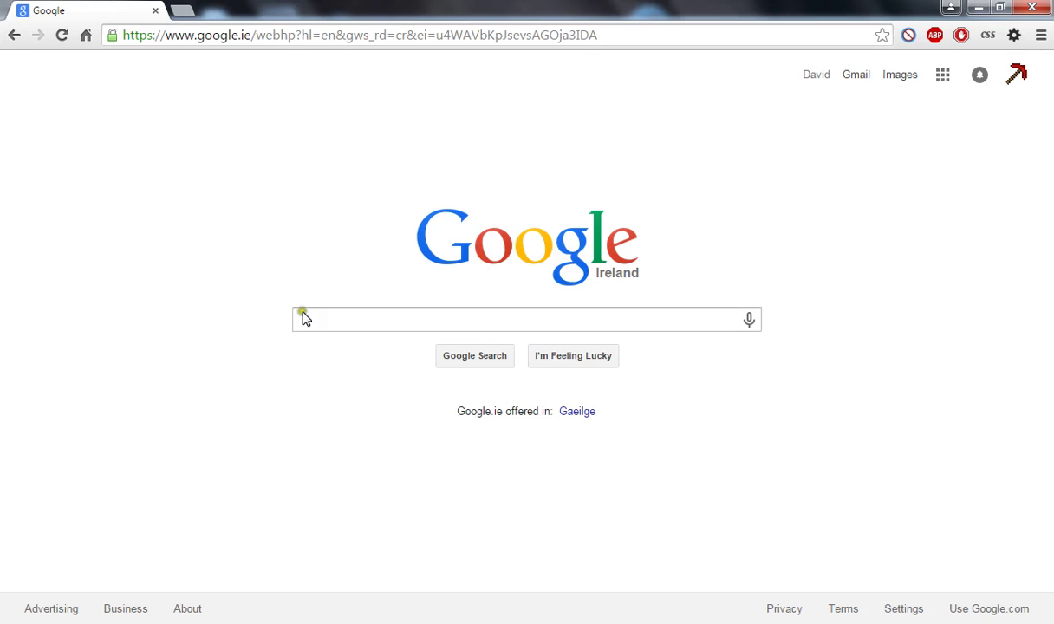
Search Google for 'cat' and switch to the image results.
{"action": "left_click", "coordinate": [303, 317]}
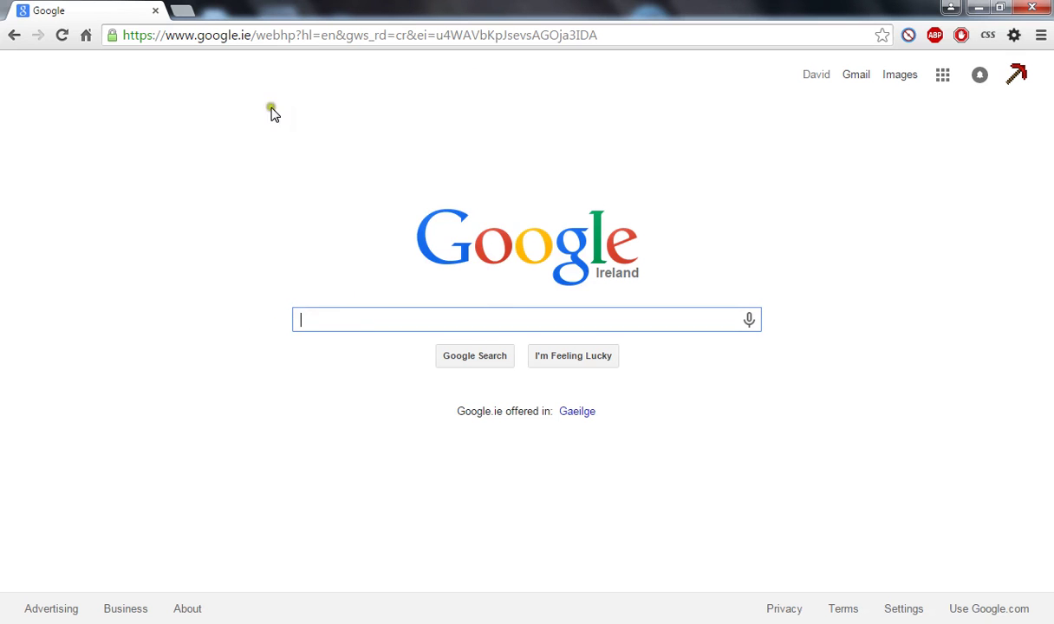
{"action": "type", "text": "cat"}
{"action": "key", "text": "Return"}
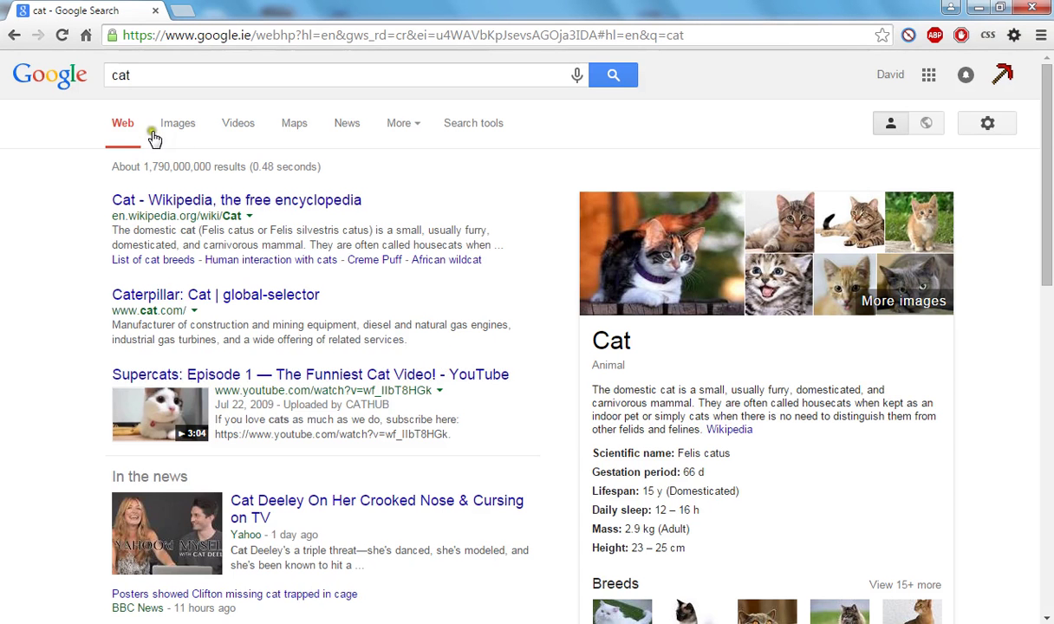
{"action": "left_click", "coordinate": [164, 122]}
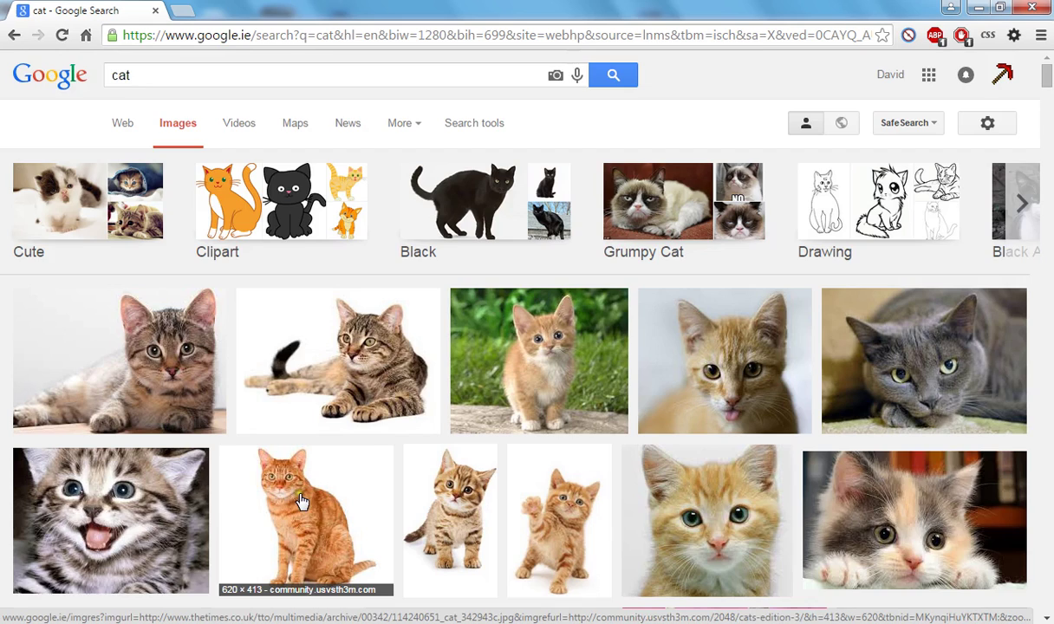
Save the orange sitting cat picture to the computer as test.jpg.
{"action": "left_click", "coordinate": [301, 501]}
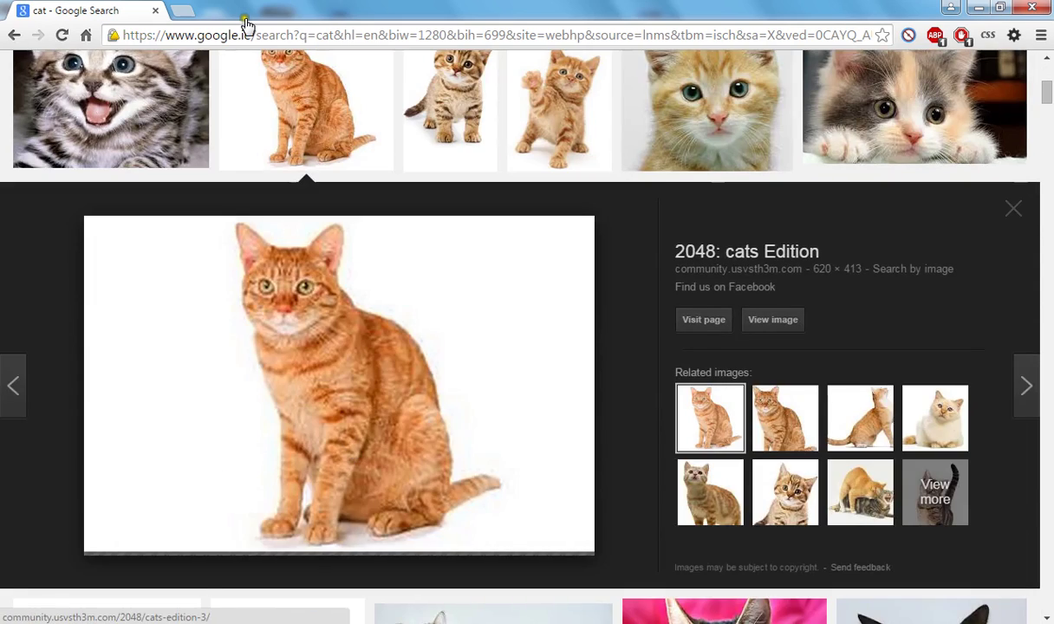
{"action": "right_click", "coordinate": [355, 307]}
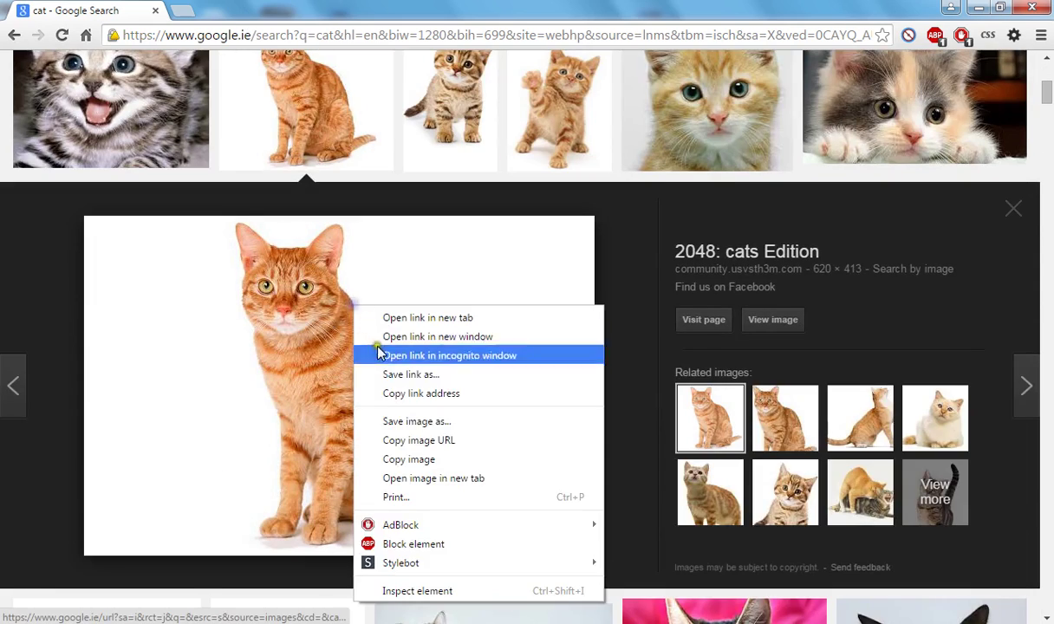
{"action": "left_click", "coordinate": [386, 422]}
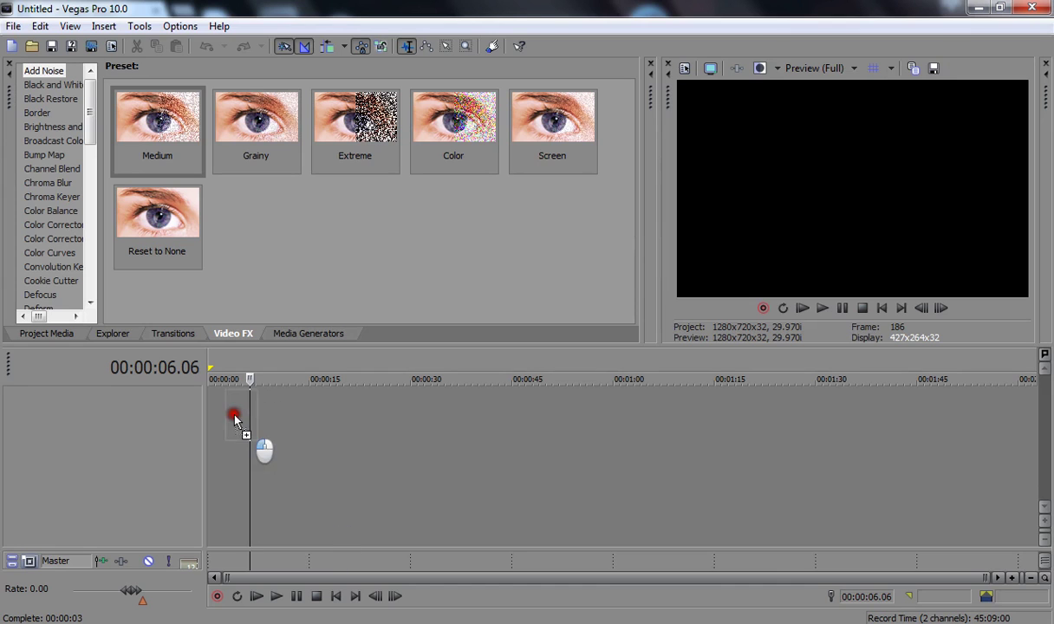
Drag test.jpg onto the timeline at 00:00:00, creating a video track with the cat clip.
{"action": "left_click_drag", "start_coordinate": [235, 419], "coordinate": [216, 416]}
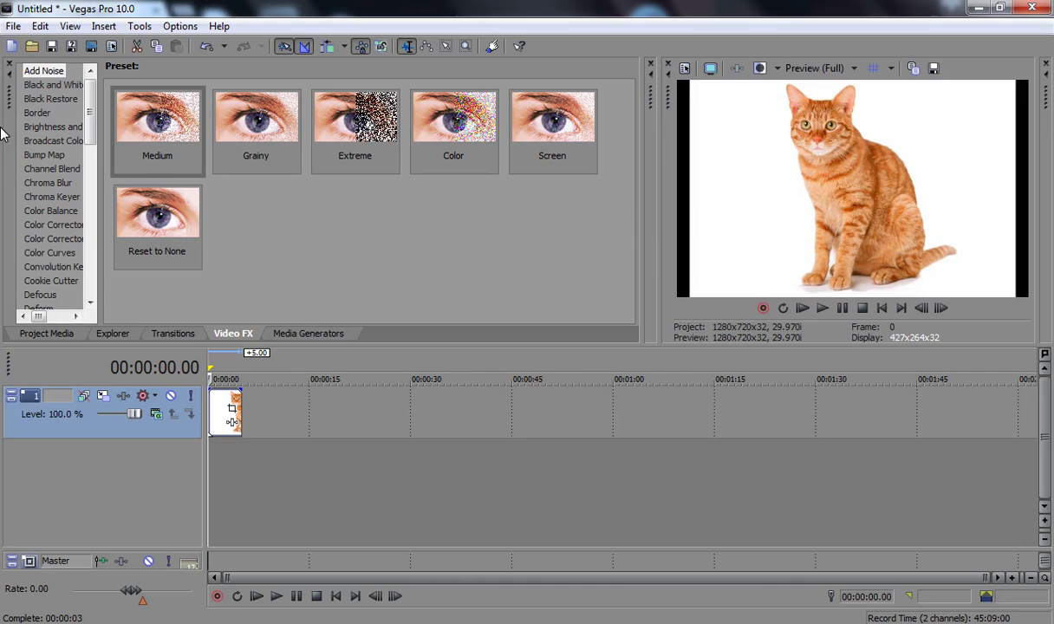
{"action": "left_click", "coordinate": [13, 26]}
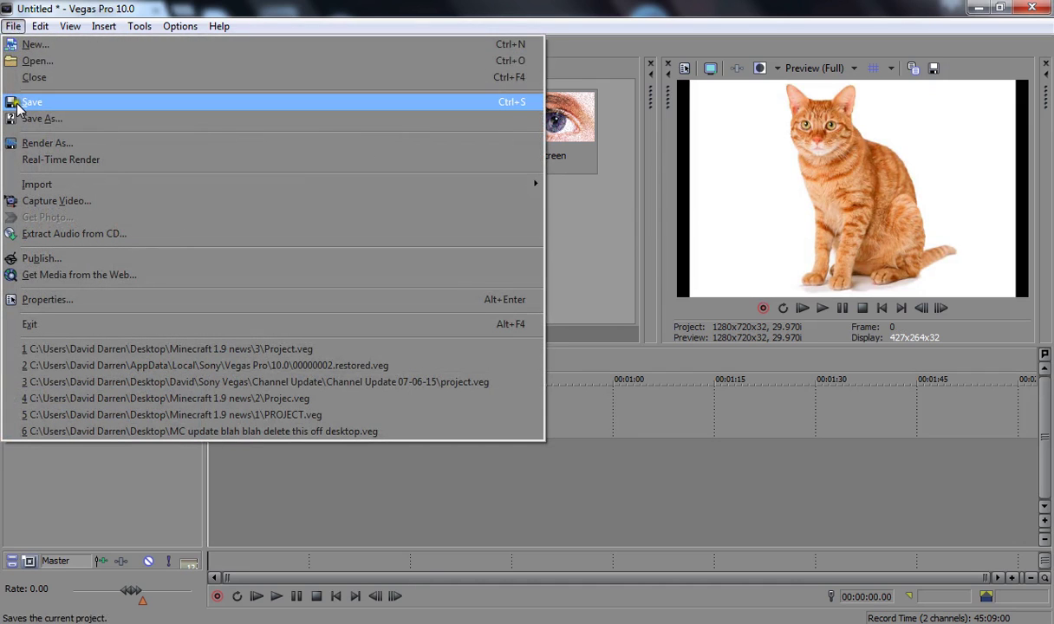
{"action": "left_click", "coordinate": [45, 300]}
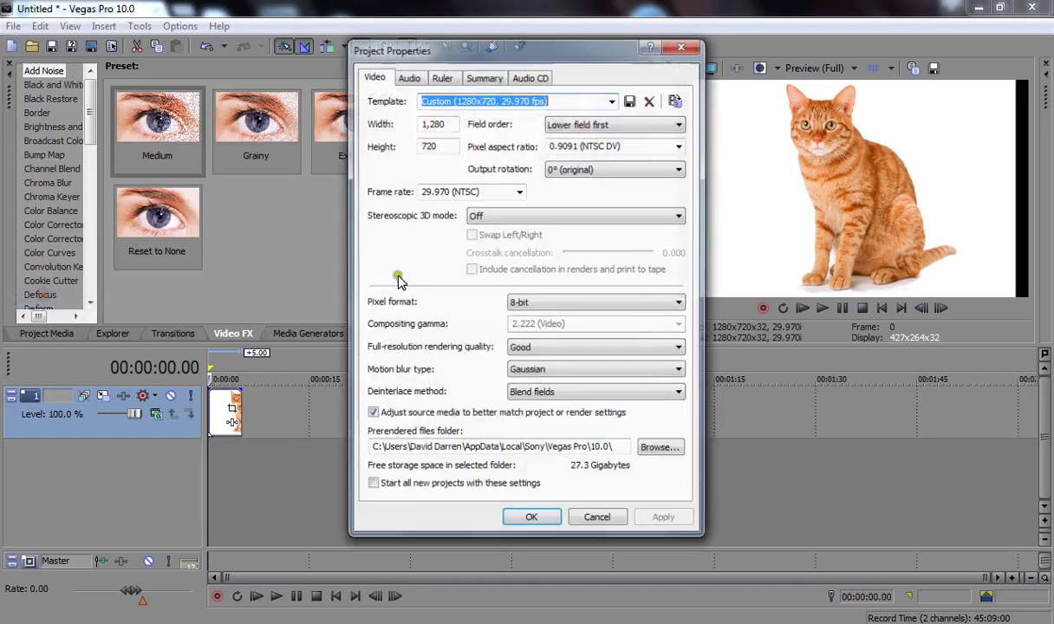
{"action": "double_click", "coordinate": [432, 123]}
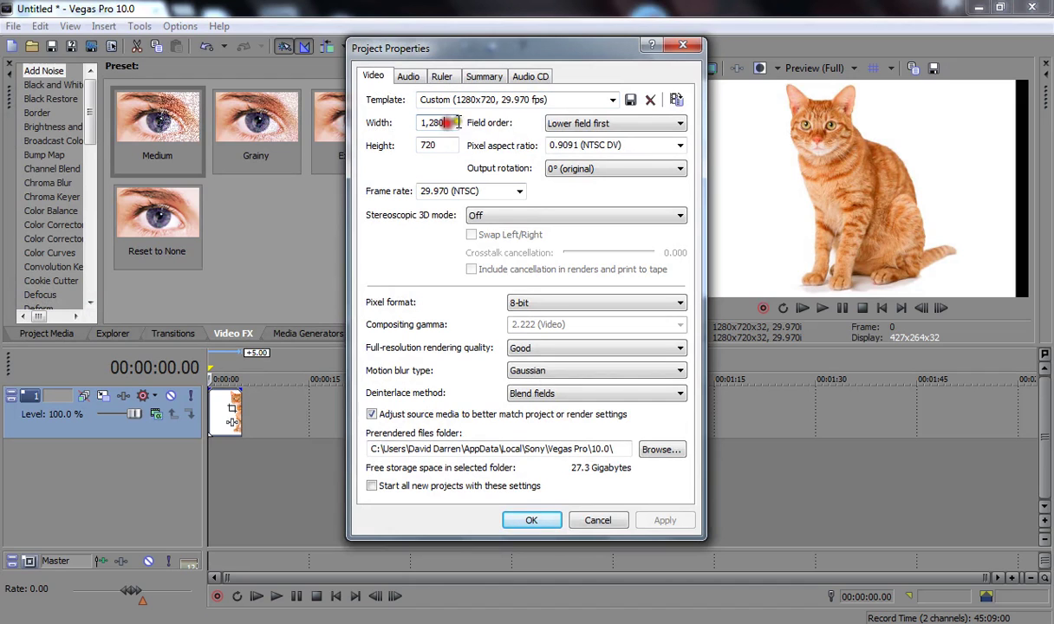
{"action": "left_click", "coordinate": [682, 45]}
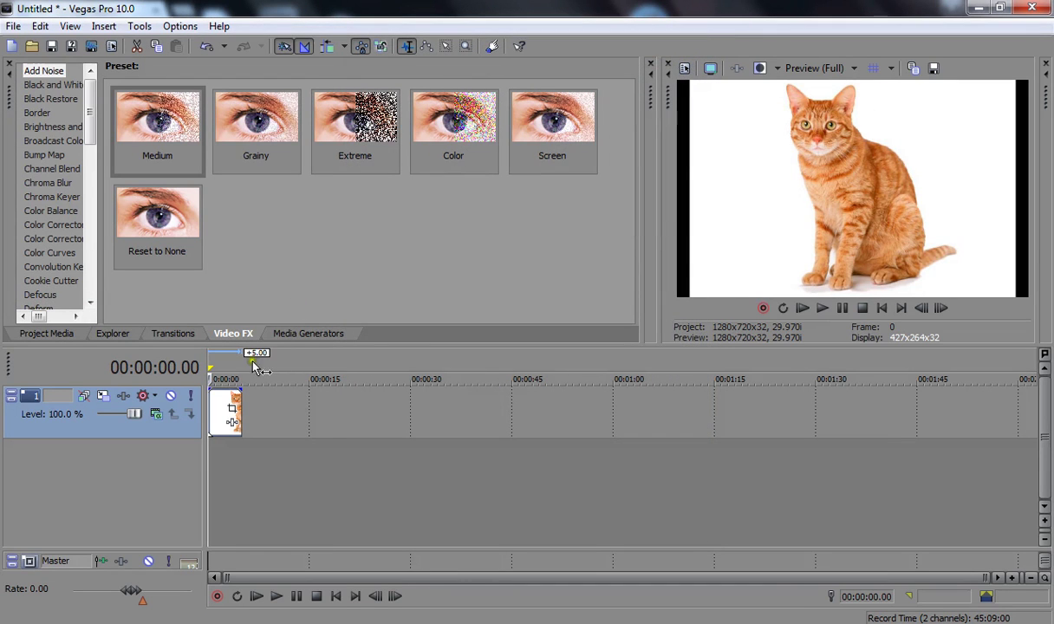
{"action": "key", "text": "space"}
{"action": "key", "text": "space"}
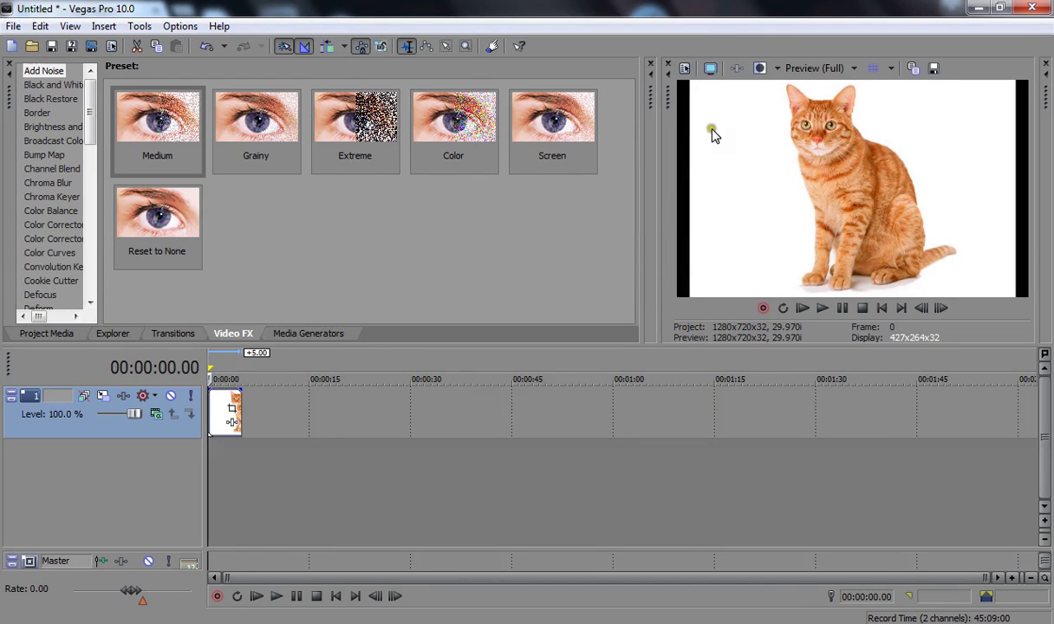
{"action": "key", "text": "space"}
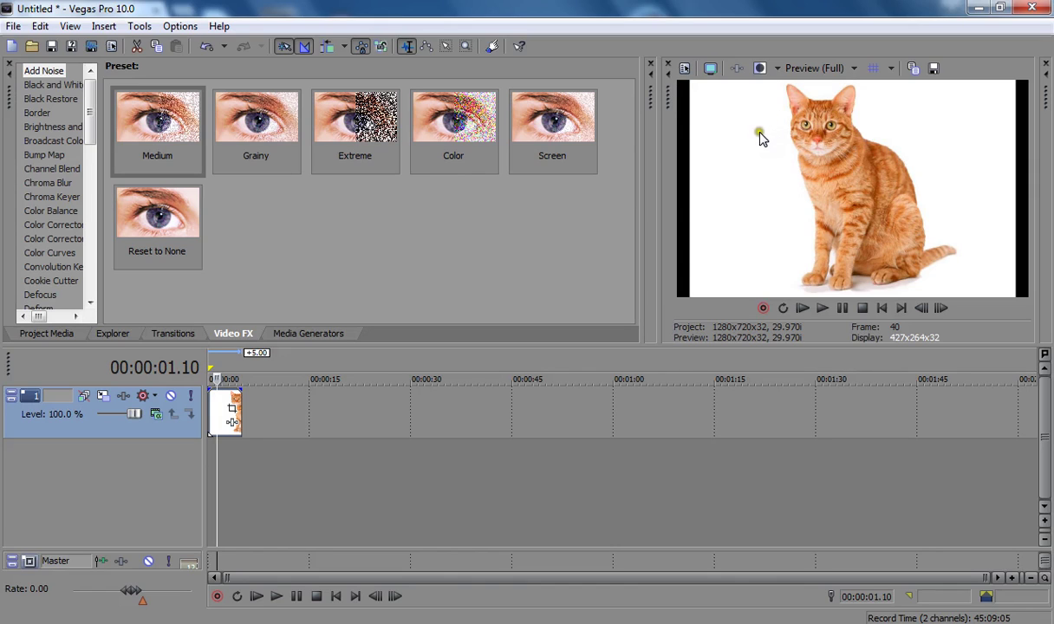
{"action": "left_click", "coordinate": [930, 137]}
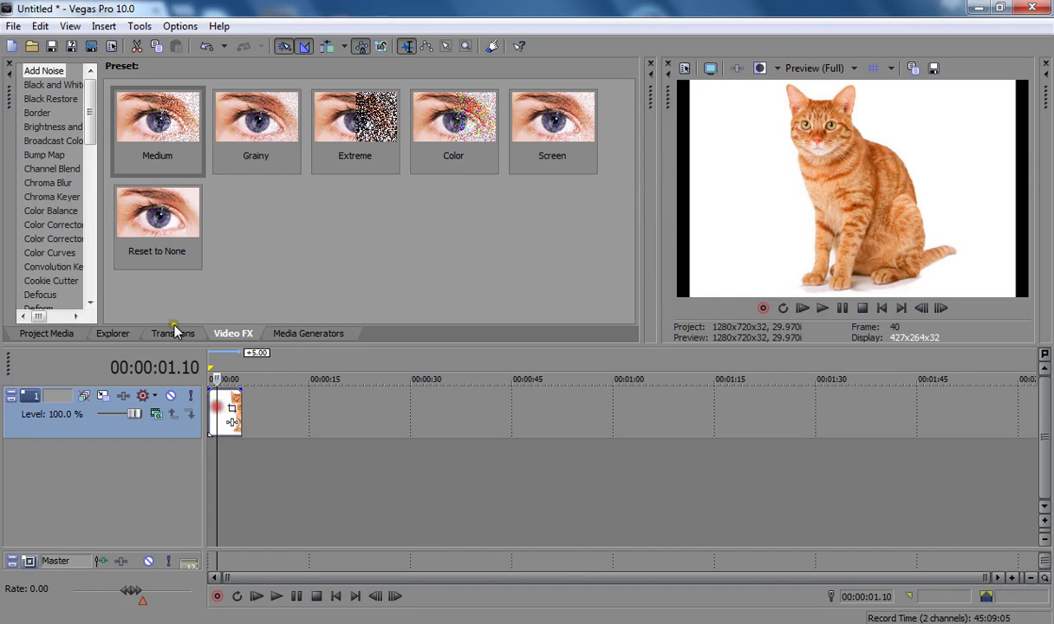
{"action": "left_click", "coordinate": [12, 26]}
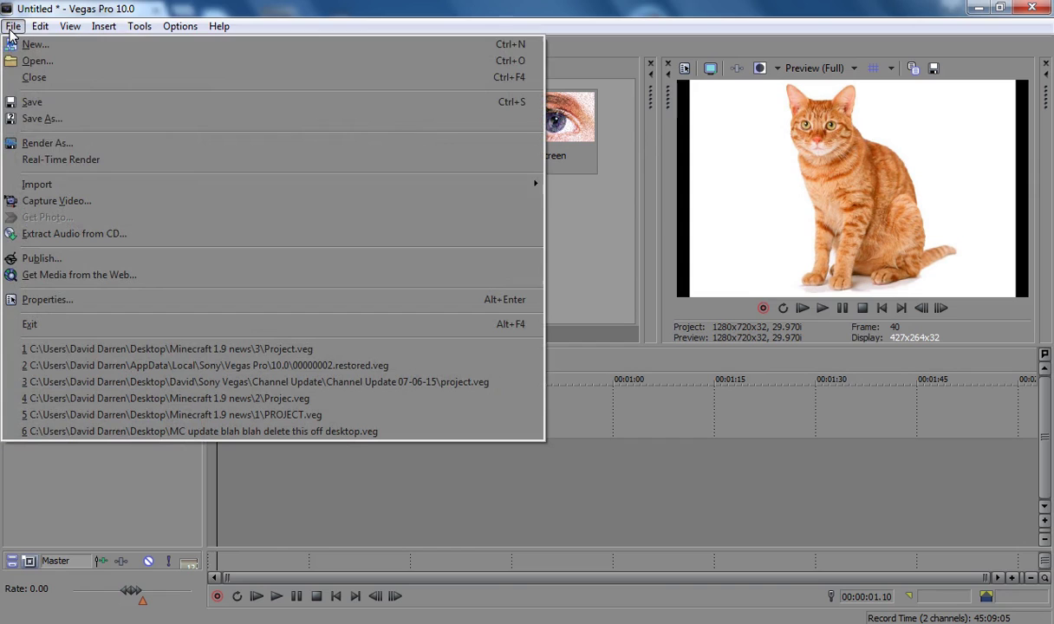
{"action": "left_click", "coordinate": [65, 301]}
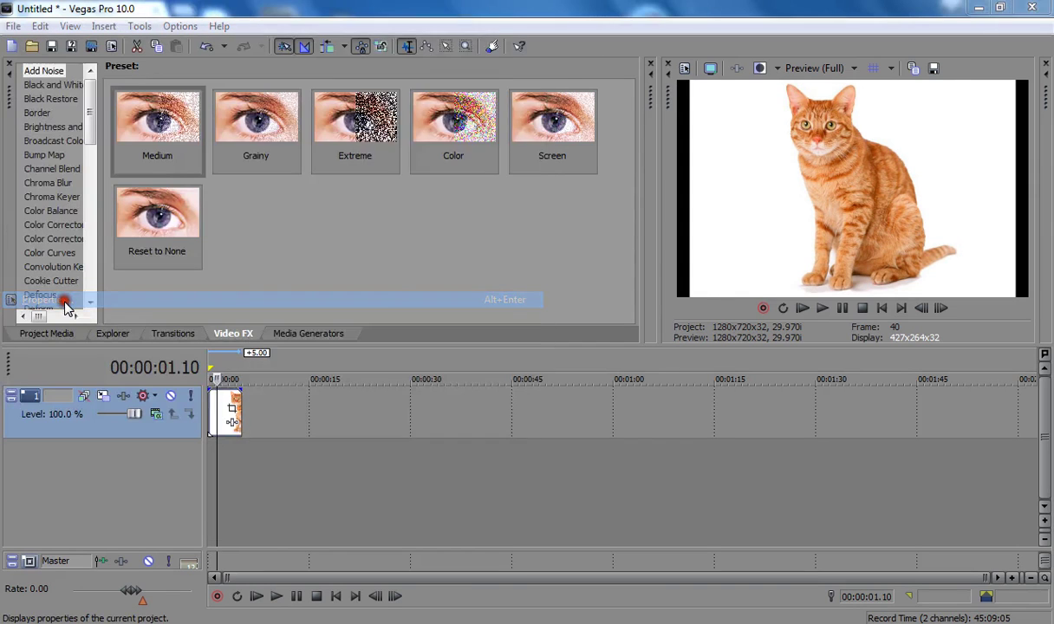
{"action": "double_click", "coordinate": [433, 124]}
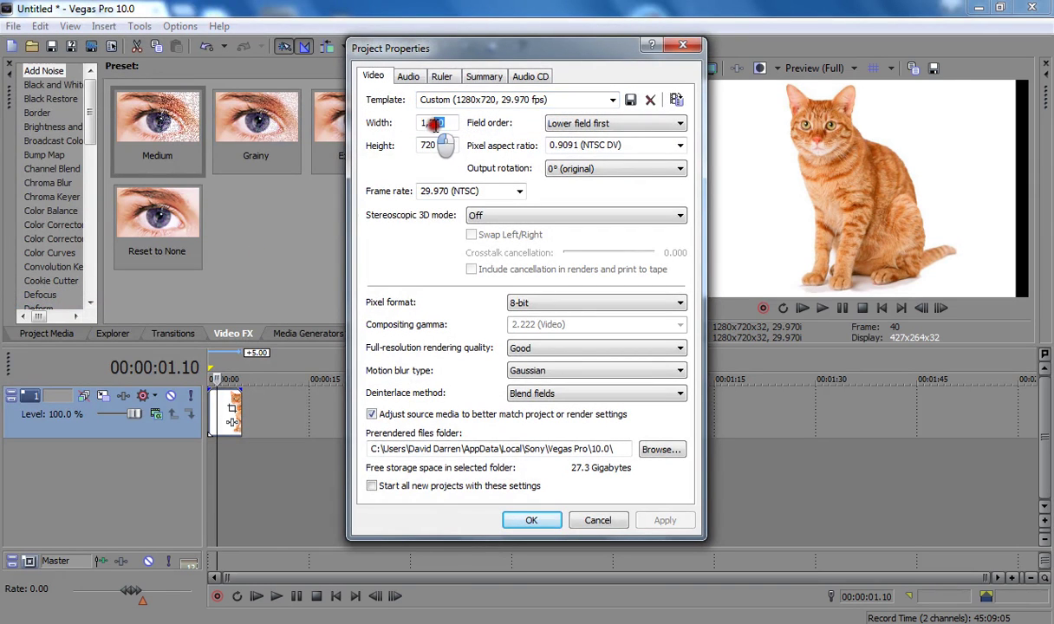
{"action": "left_click", "coordinate": [531, 521]}
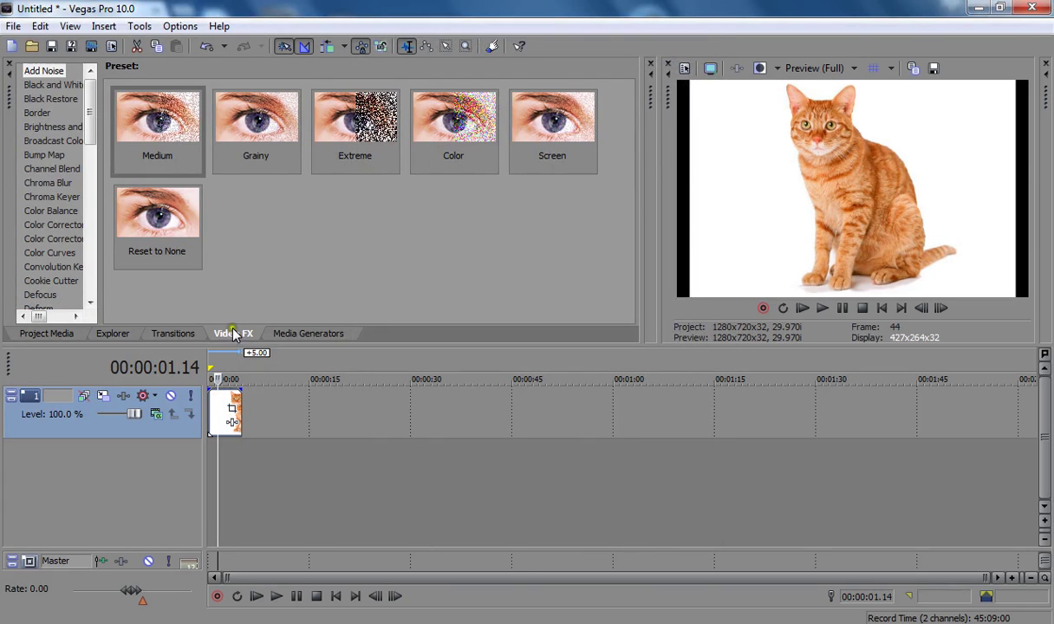
Set the cat clip's Pan/Crop to Match Output Aspect with a frame width of 1,280.
{"action": "left_click", "coordinate": [233, 409]}
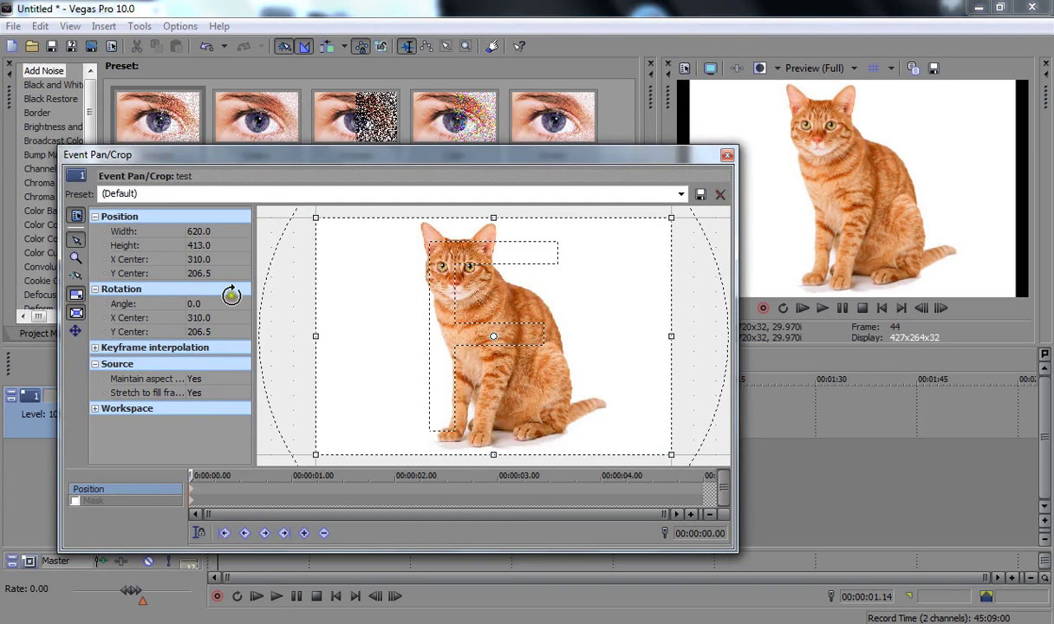
{"action": "right_click", "coordinate": [485, 293]}
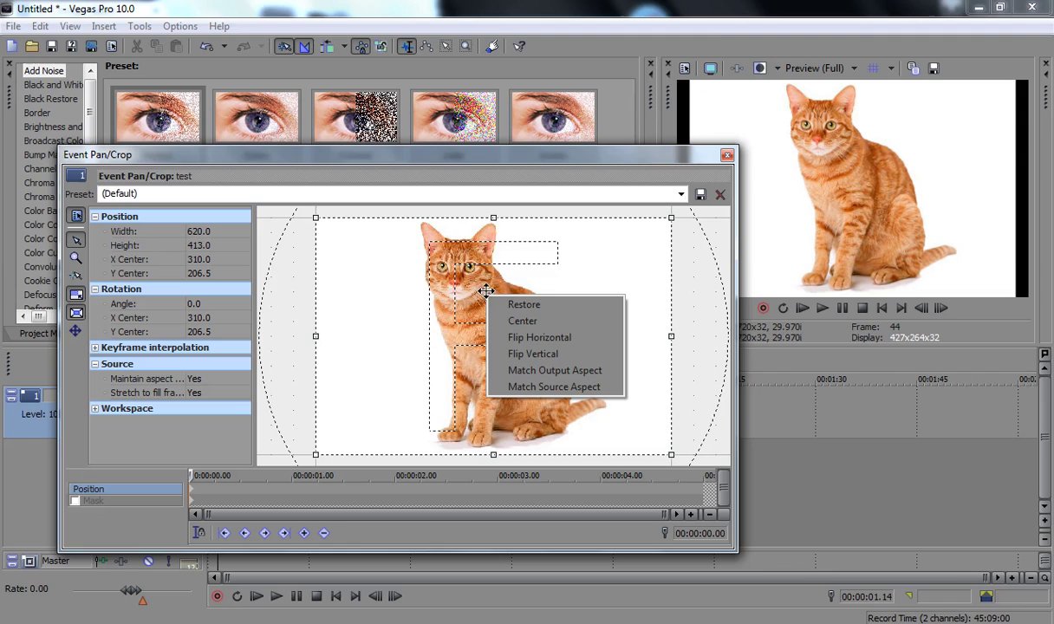
{"action": "left_click", "coordinate": [551, 371]}
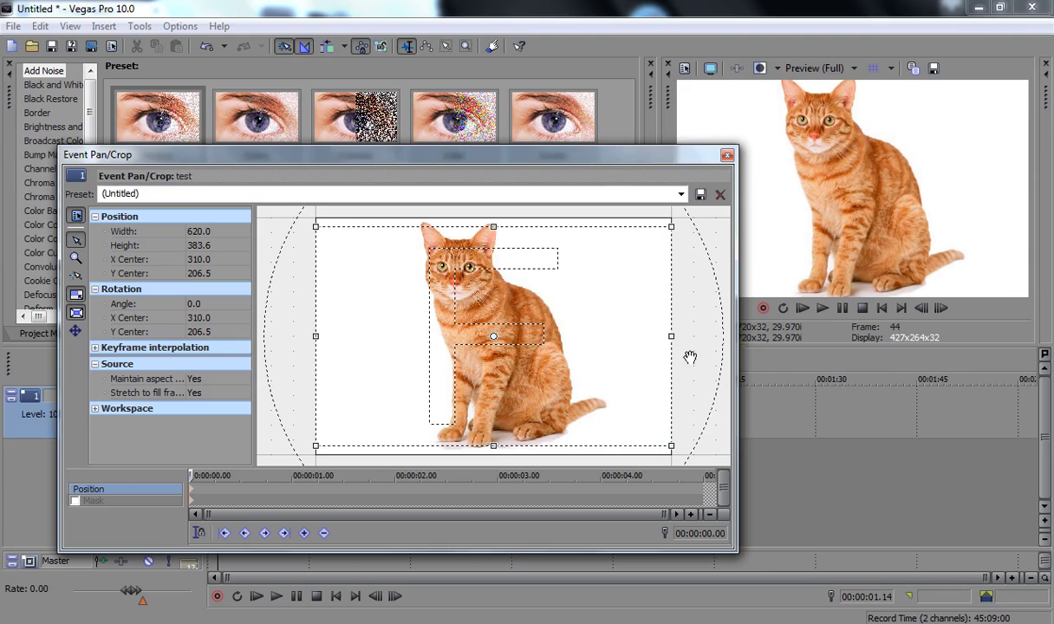
{"action": "left_click", "coordinate": [221, 234]}
{"action": "type", "text": "1,280"}
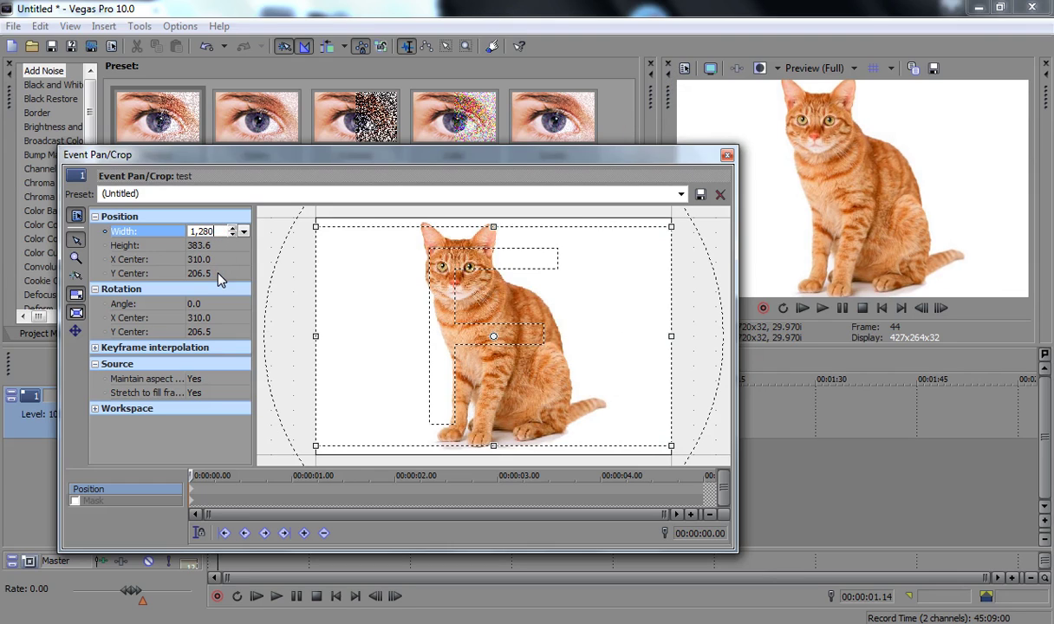
{"action": "key", "text": "Return"}
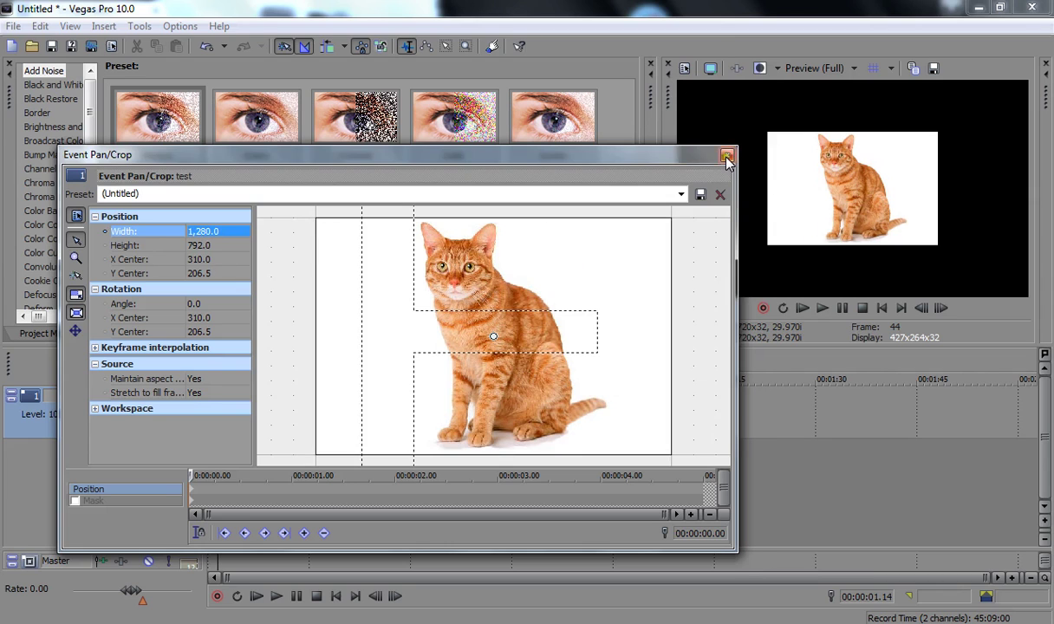
{"action": "left_click", "coordinate": [726, 157]}
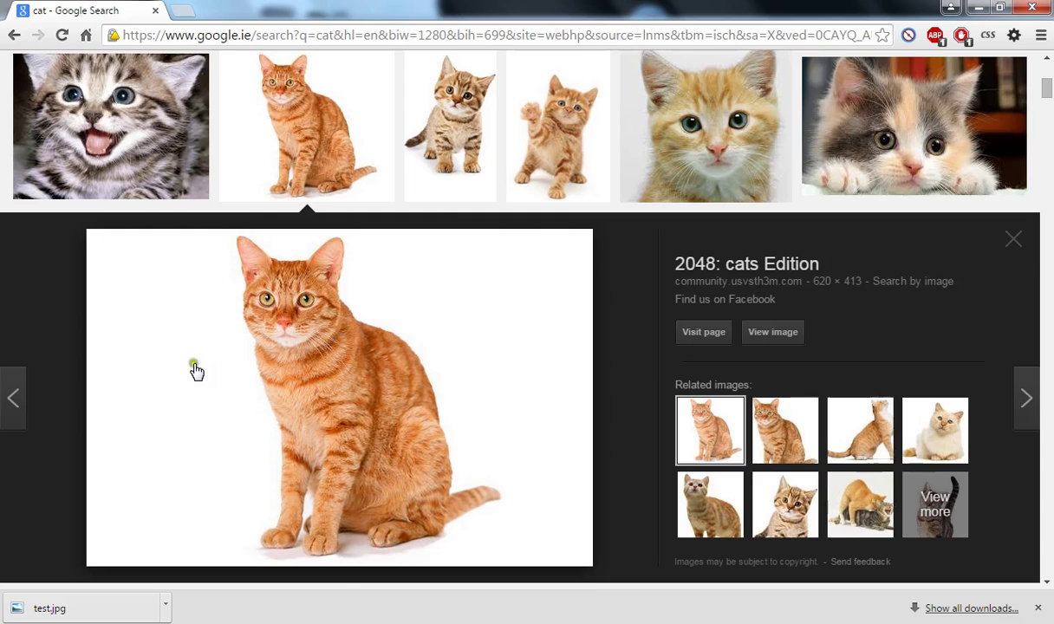
Replace the image search term with 'dog' and run the search.
{"action": "scroll", "coordinate": [995, 74], "scroll_direction": "up", "scroll_amount": 5}
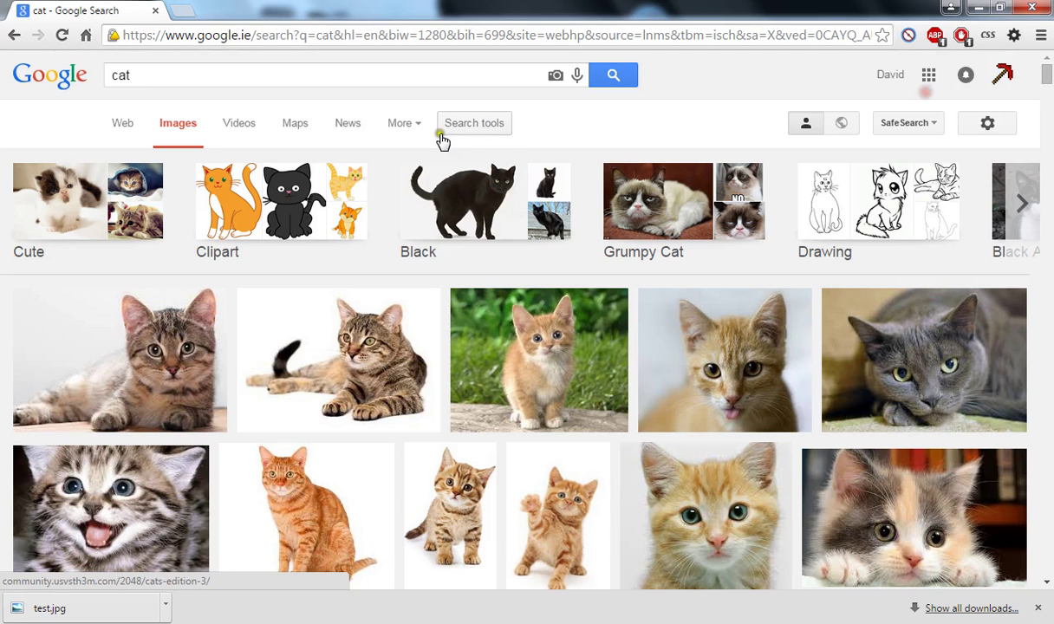
{"action": "left_click", "coordinate": [165, 76]}
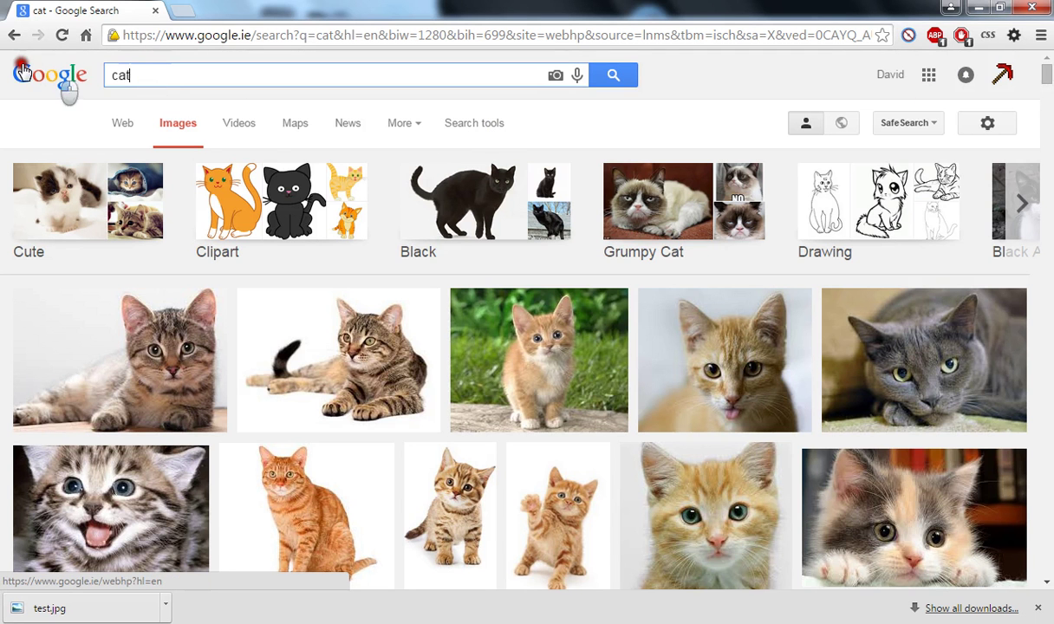
{"action": "key", "text": "ctrl+a"}
{"action": "key", "text": "BackSpace"}
{"action": "type", "text": "d"}
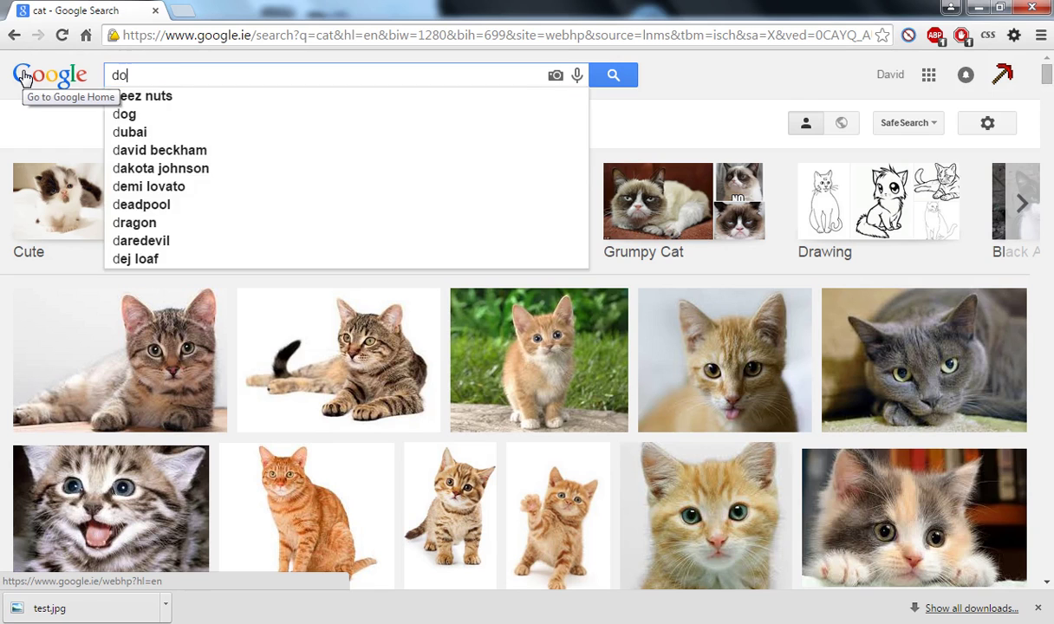
{"action": "type", "text": "og"}
{"action": "key", "text": "Return"}
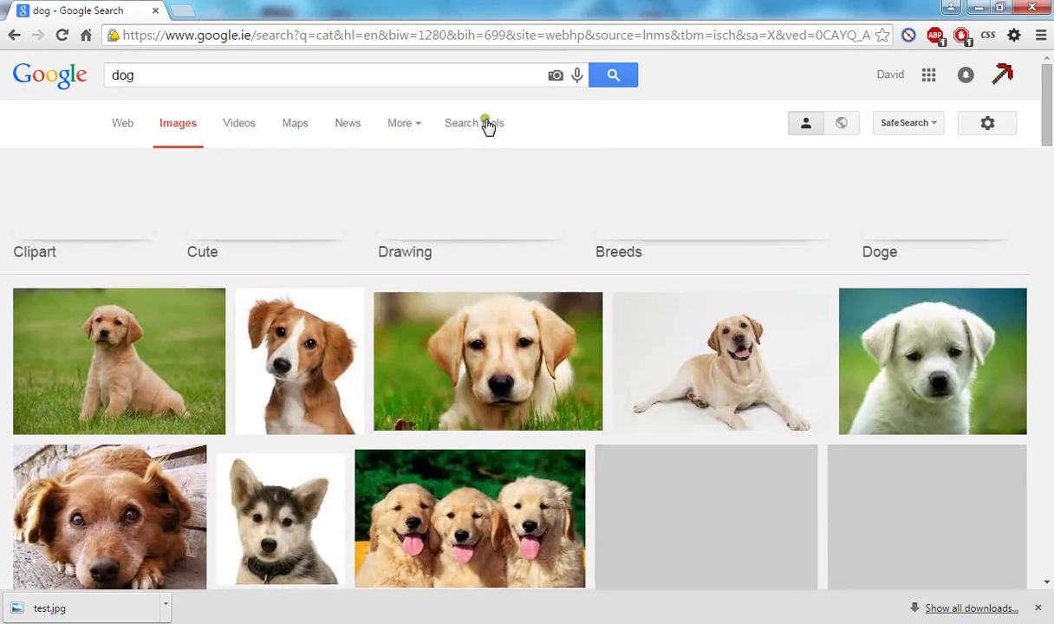
Filter the dog image results to an exact size of 64×64 pixels.
{"action": "left_click", "coordinate": [488, 124]}
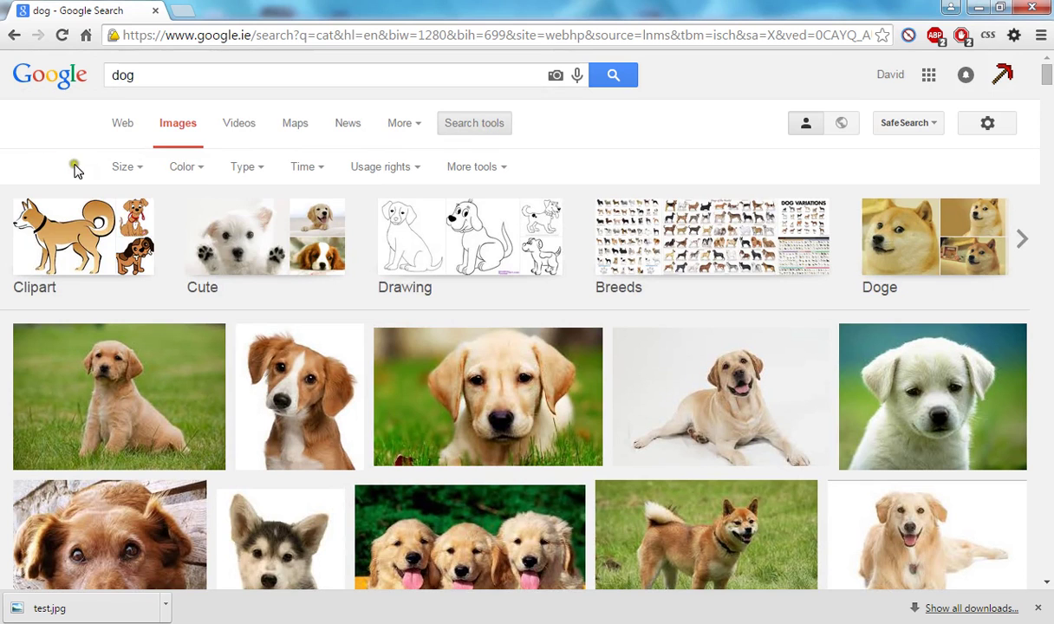
{"action": "left_click", "coordinate": [108, 178]}
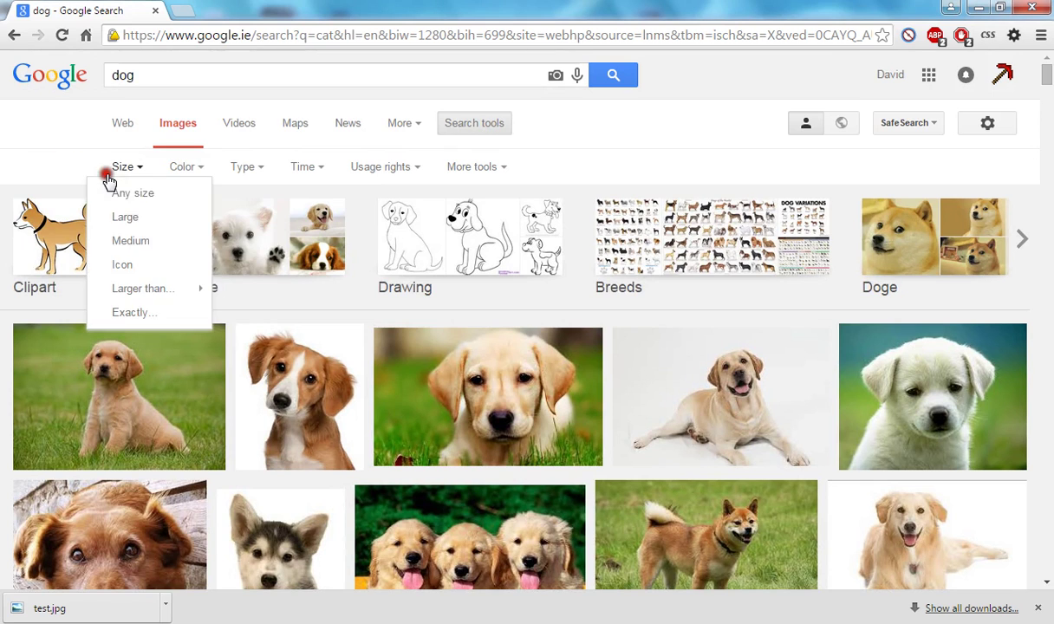
{"action": "left_click", "coordinate": [126, 317]}
{"action": "type", "text": "64"}
{"action": "left_click", "coordinate": [536, 356]}
{"action": "type", "text": "64"}
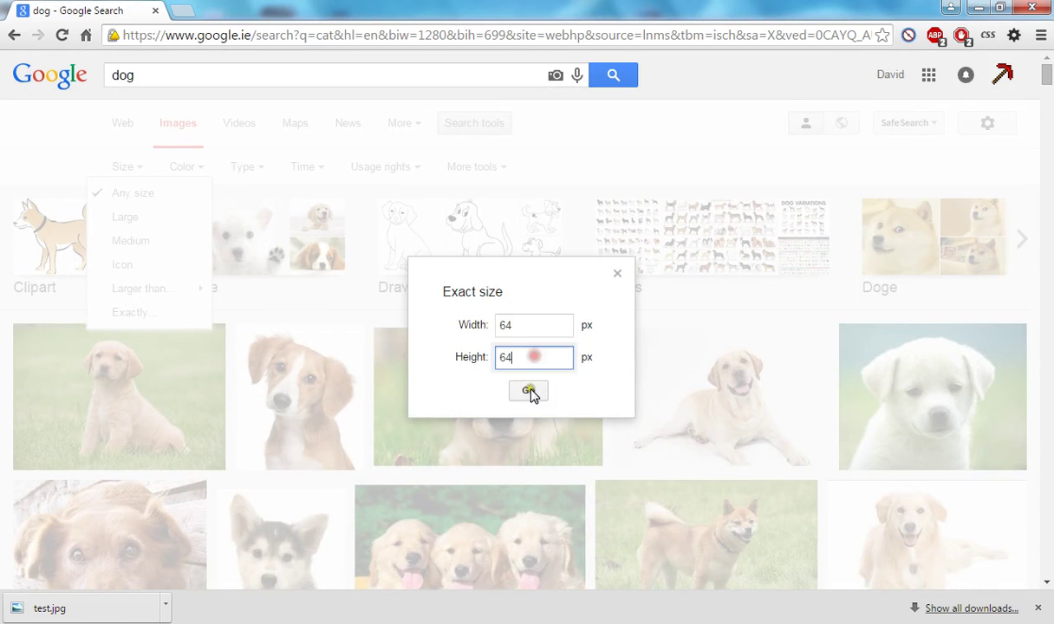
{"action": "left_click", "coordinate": [527, 390]}
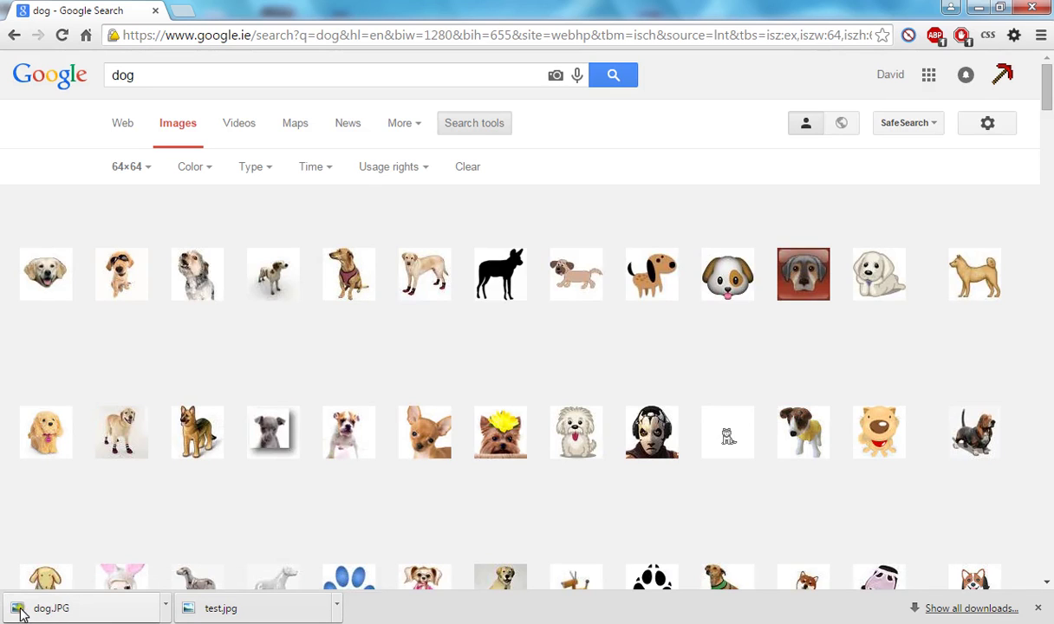
Drag dog.JPG from the downloads bar onto the timeline after the cat clip, playhead on it.
{"action": "left_click", "coordinate": [39, 607]}
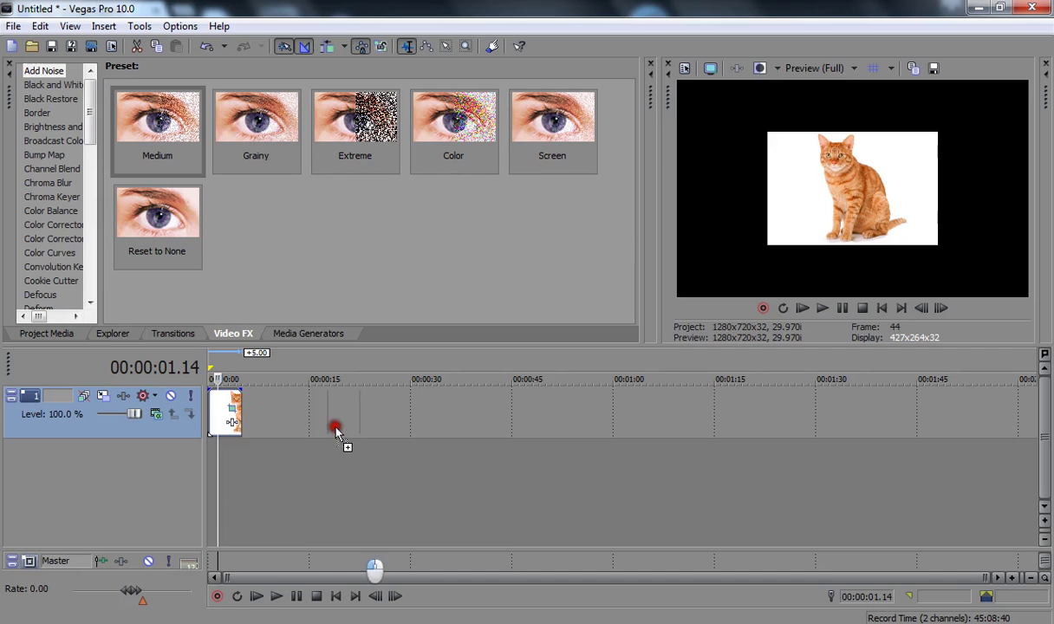
{"action": "left_click_drag", "start_coordinate": [39, 608], "coordinate": [250, 414]}
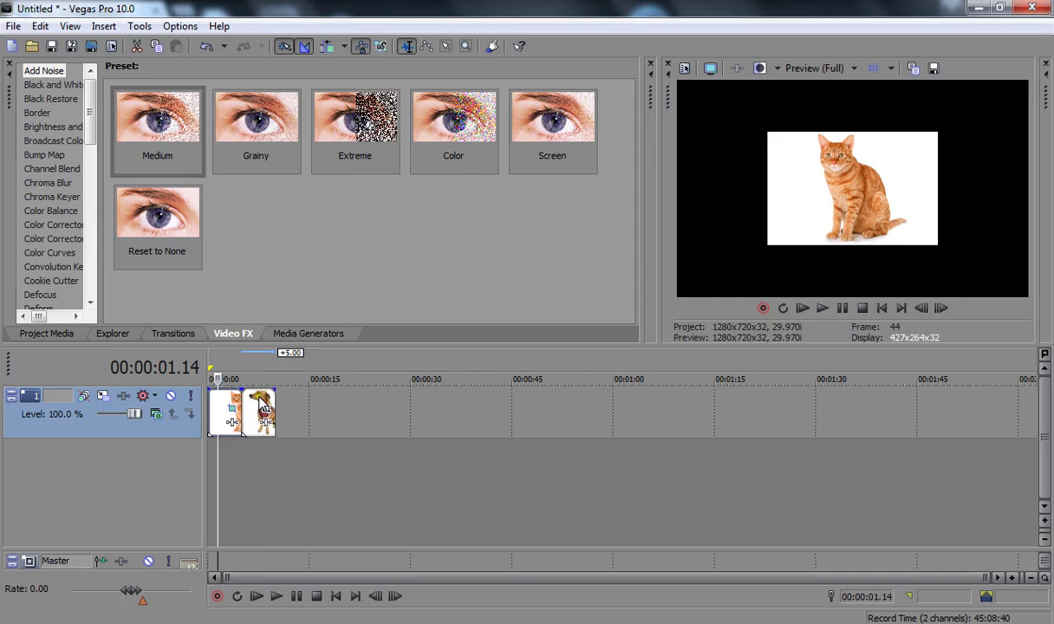
{"action": "left_click", "coordinate": [259, 408]}
{"action": "left_click", "coordinate": [243, 407]}
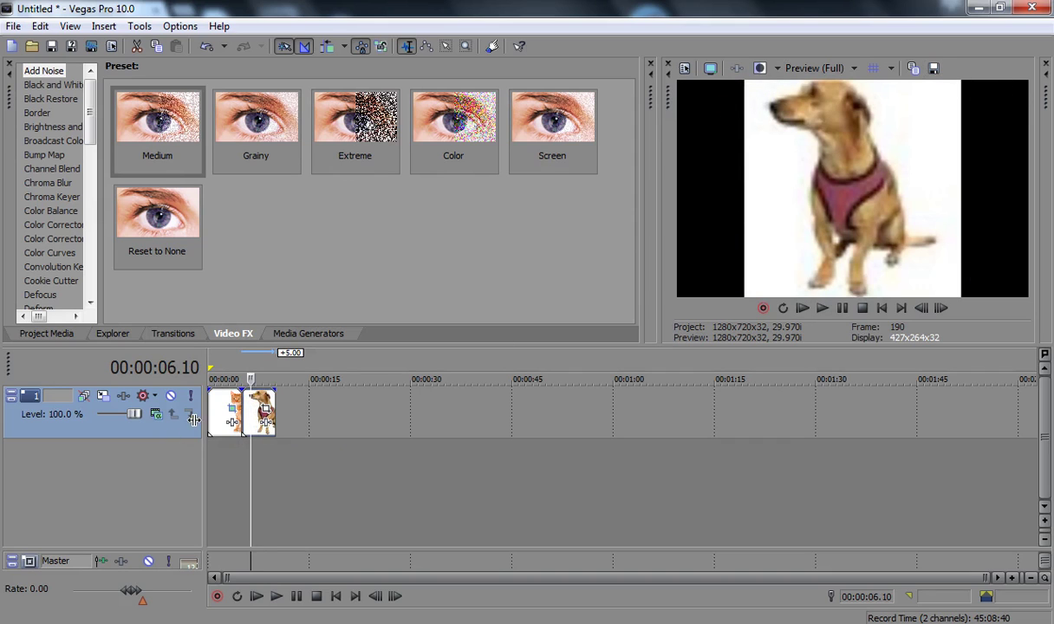
Restore the dog clip's Pan/Crop, match output aspect, and set frame width to 512.
{"action": "left_click", "coordinate": [265, 406]}
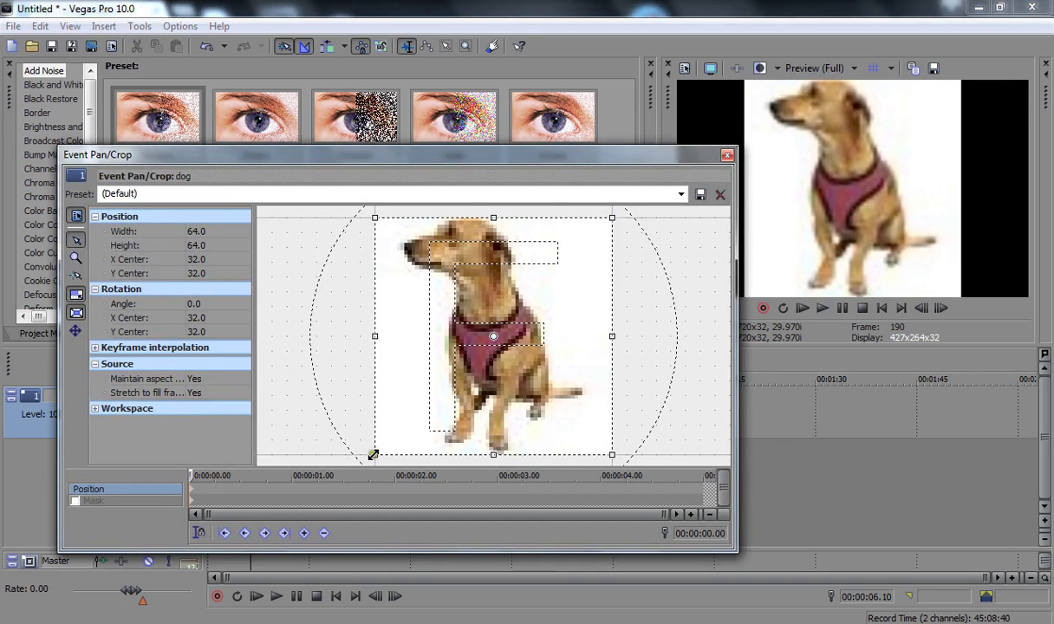
{"action": "mouse_move", "coordinate": [373, 454]}
{"action": "left_mouse_down"}
{"action": "mouse_move", "coordinate": [206, 533]}
{"action": "mouse_move", "coordinate": [358, 464]}
{"action": "left_mouse_up"}
{"action": "right_click", "coordinate": [418, 403]}
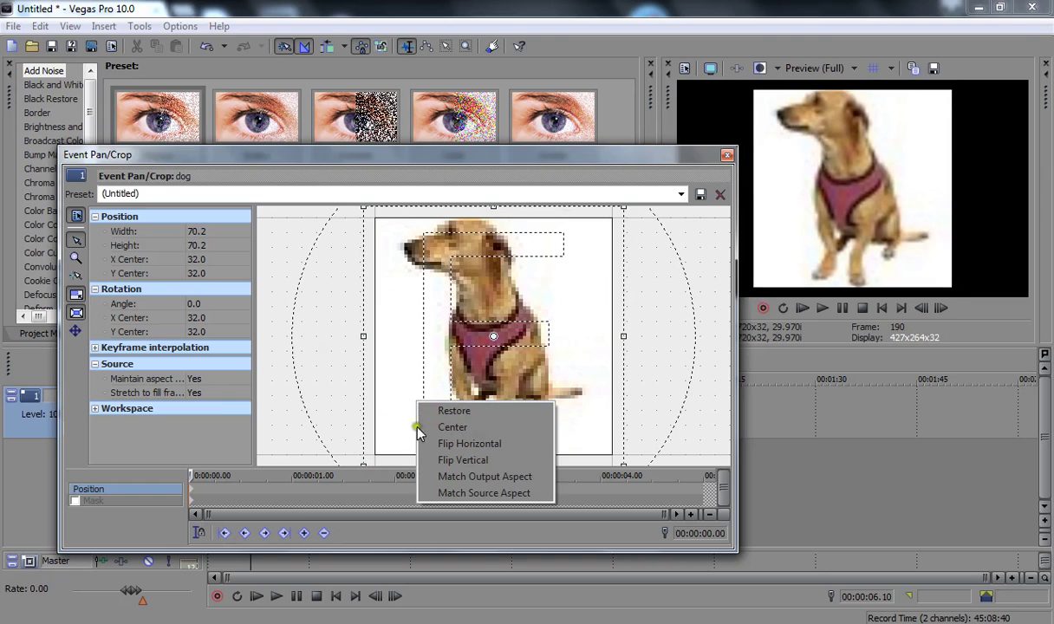
{"action": "left_click", "coordinate": [453, 411]}
{"action": "right_click", "coordinate": [433, 314]}
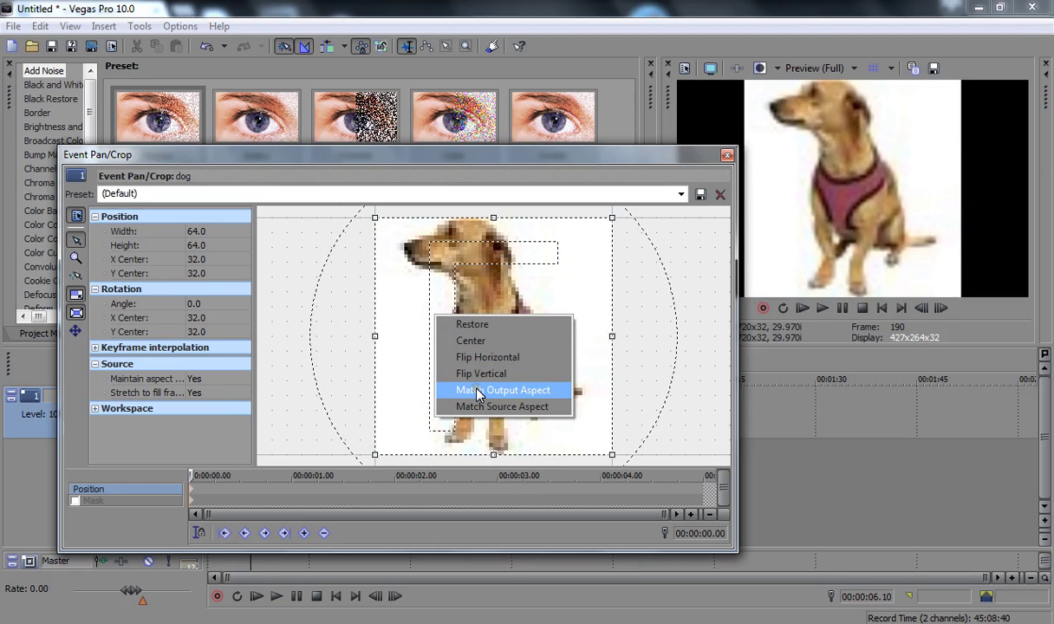
{"action": "left_click", "coordinate": [478, 393]}
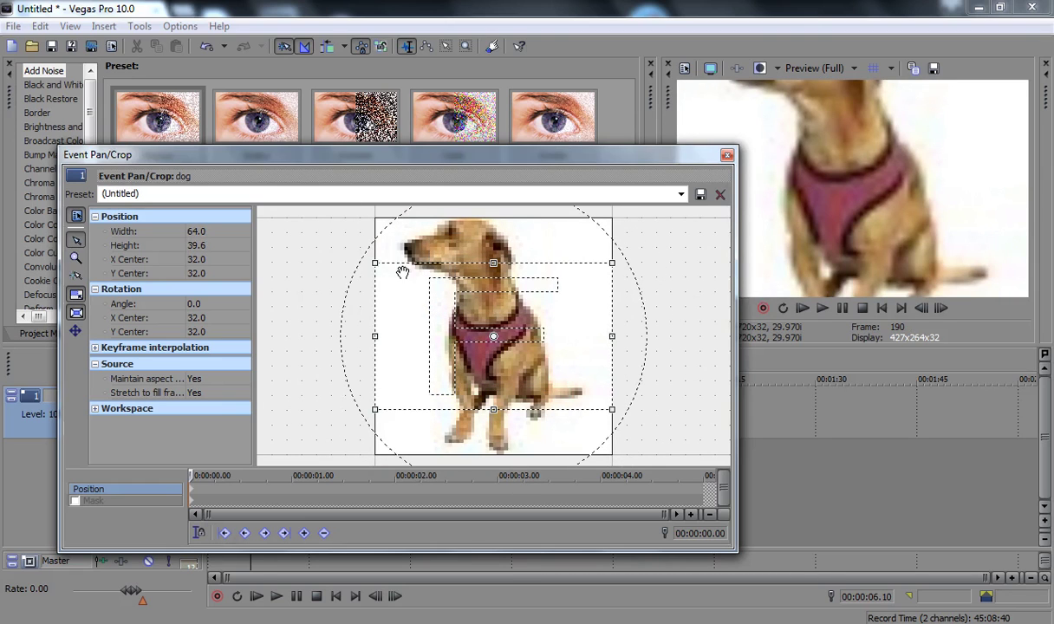
{"action": "left_click", "coordinate": [212, 232]}
{"action": "type", "text": "1,280"}
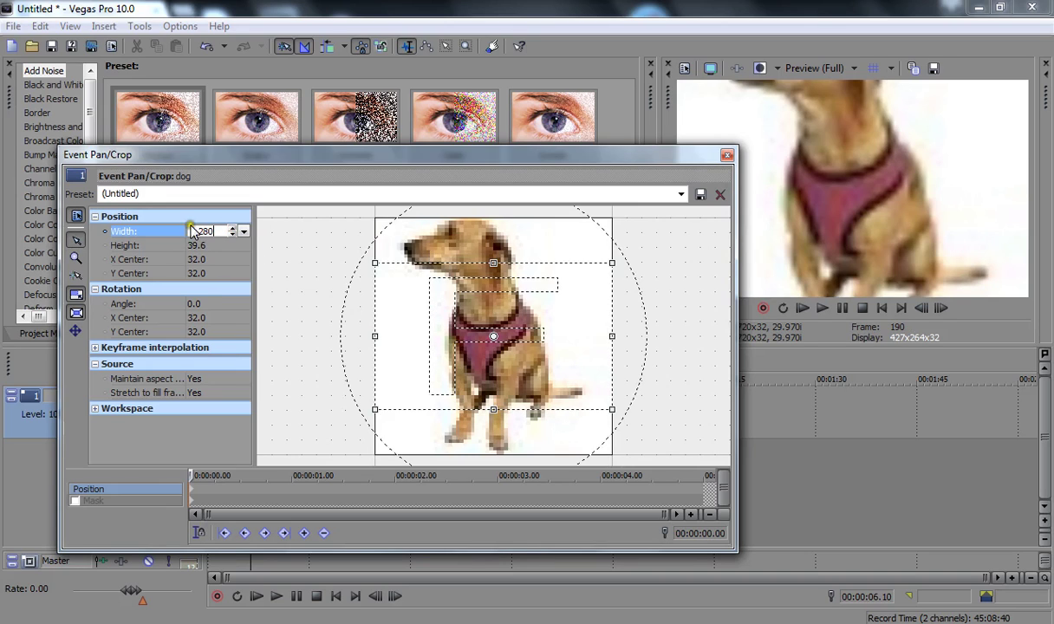
{"action": "key", "text": "Return"}
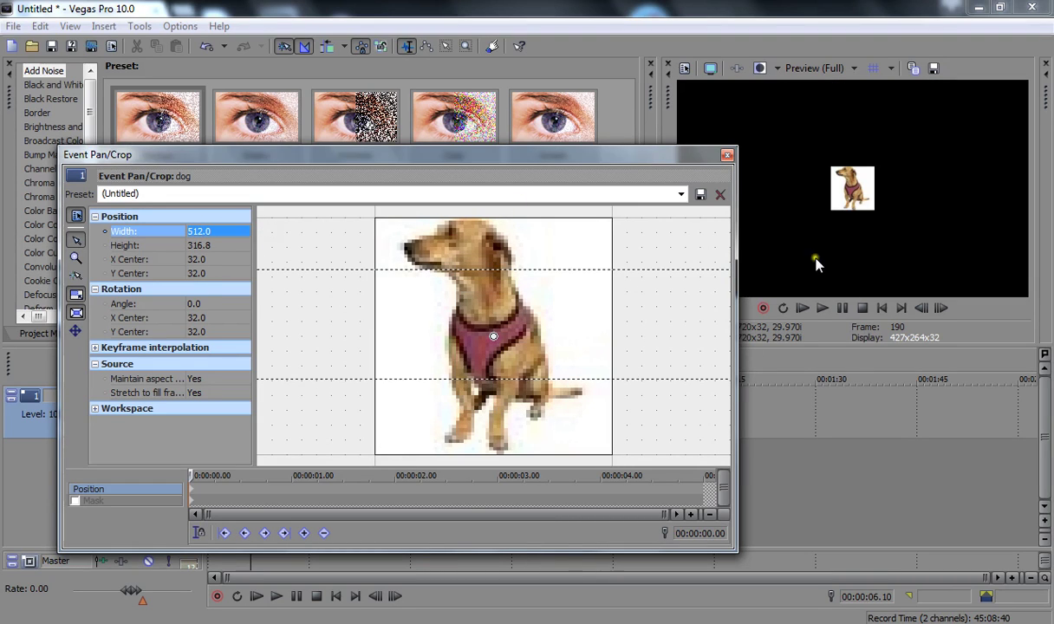
{"action": "left_click", "coordinate": [727, 154]}
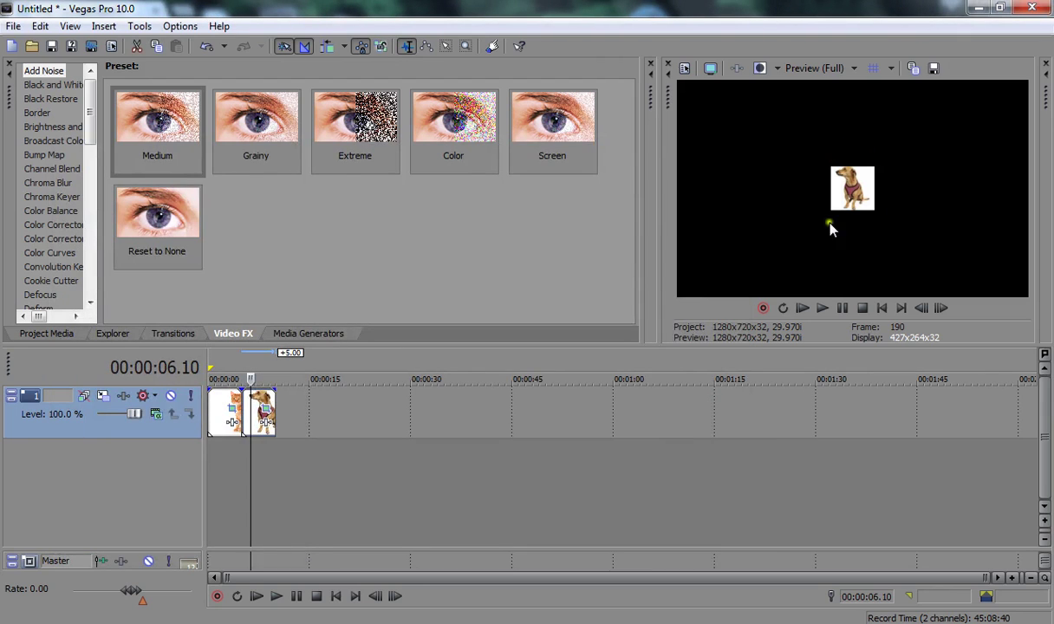
{"action": "left_click", "coordinate": [214, 406]}
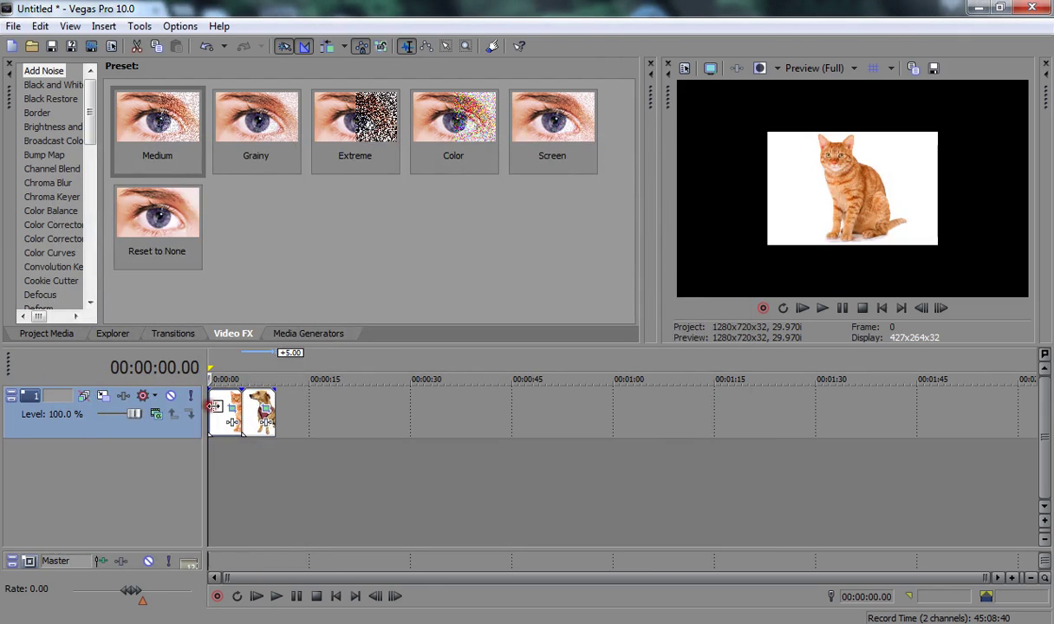
{"action": "key", "text": "space"}
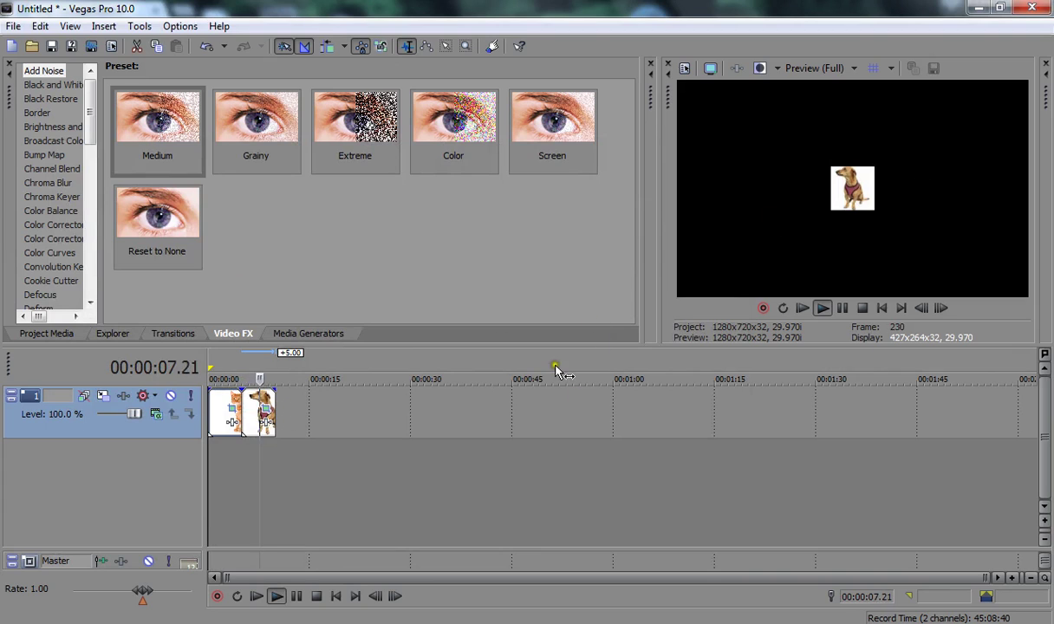
{"action": "left_click", "coordinate": [289, 420]}
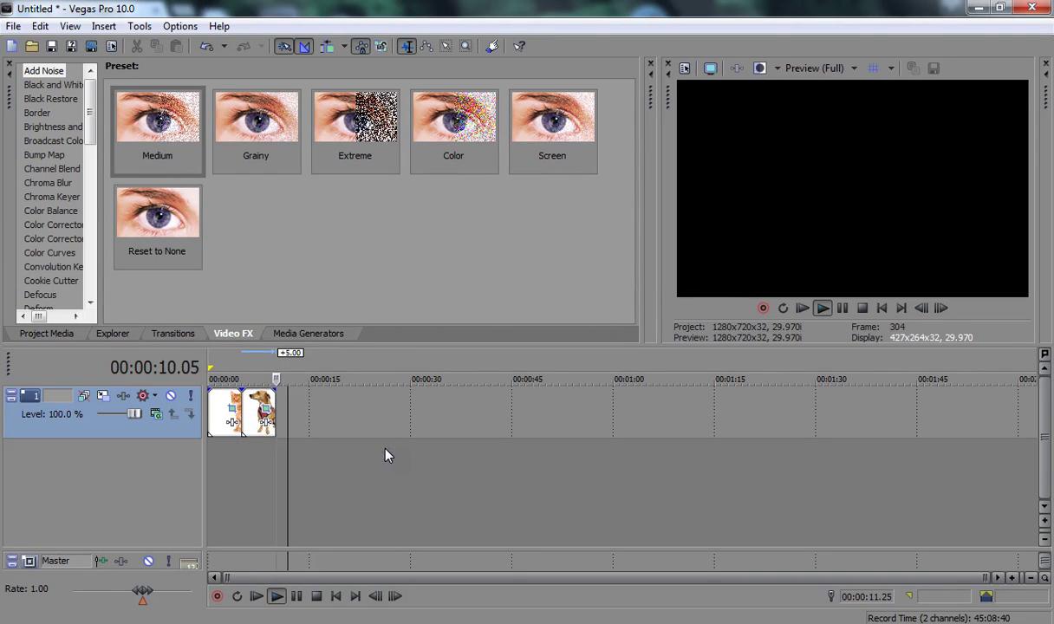
{"action": "key", "text": "space"}
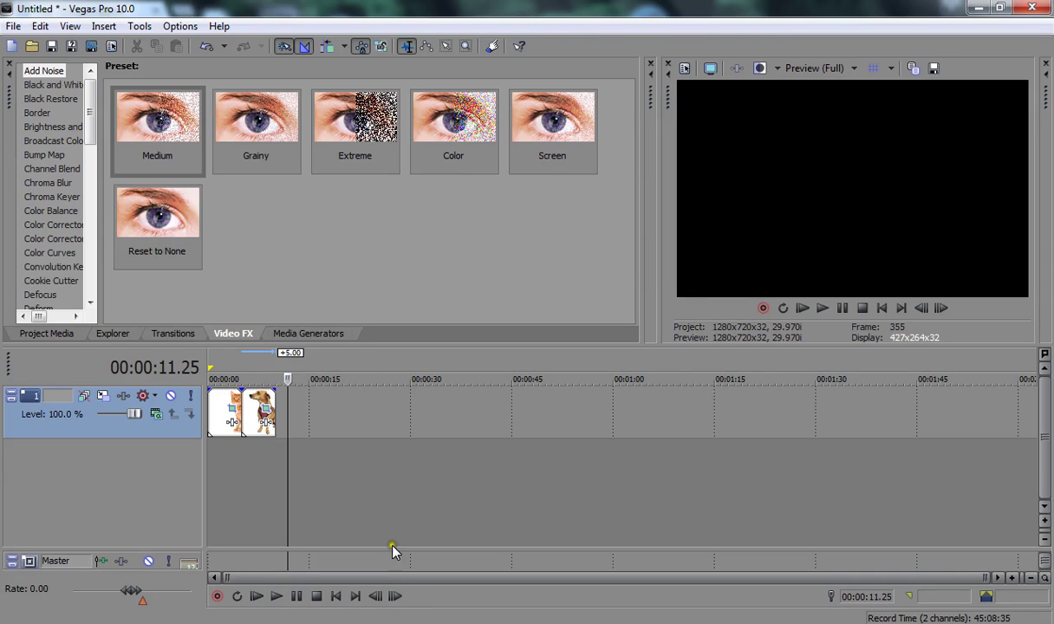
{"action": "left_click", "coordinate": [397, 493]}
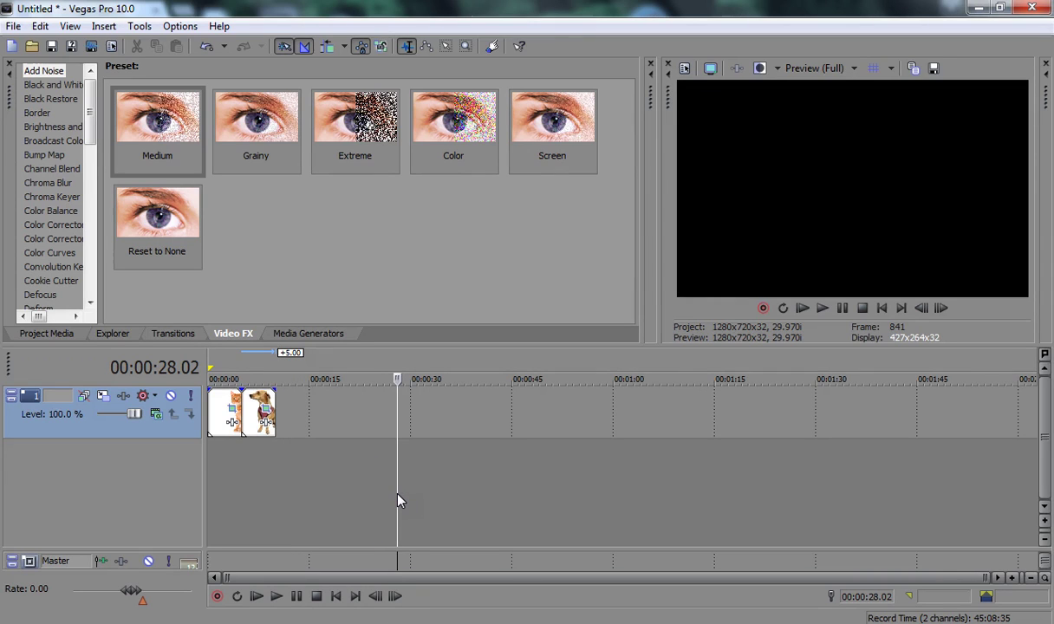